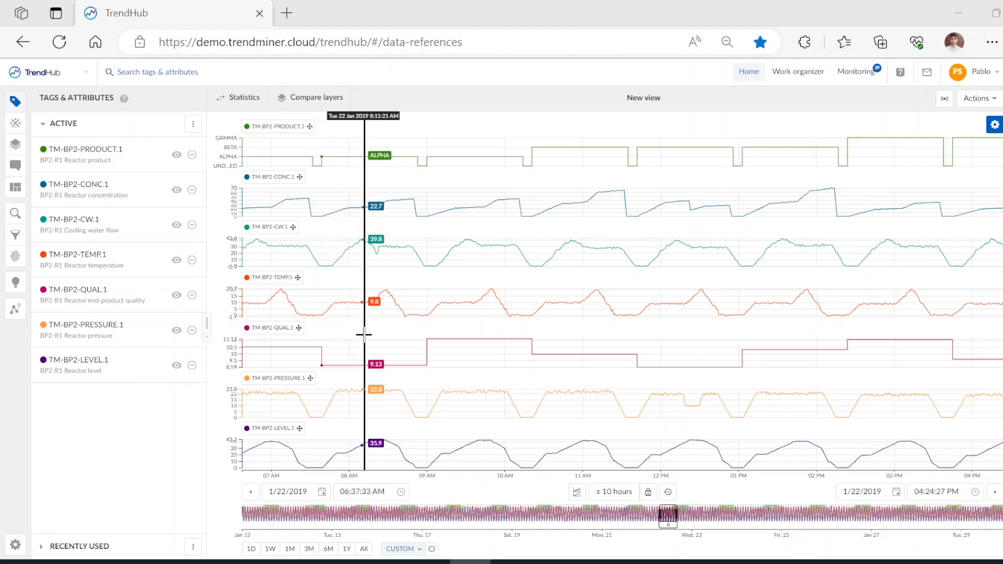
Run a new value based search for periods where TM-BP2-PRODUCT.1 equals ALPHA
{"action": "left_click", "coordinate": [16, 214]}
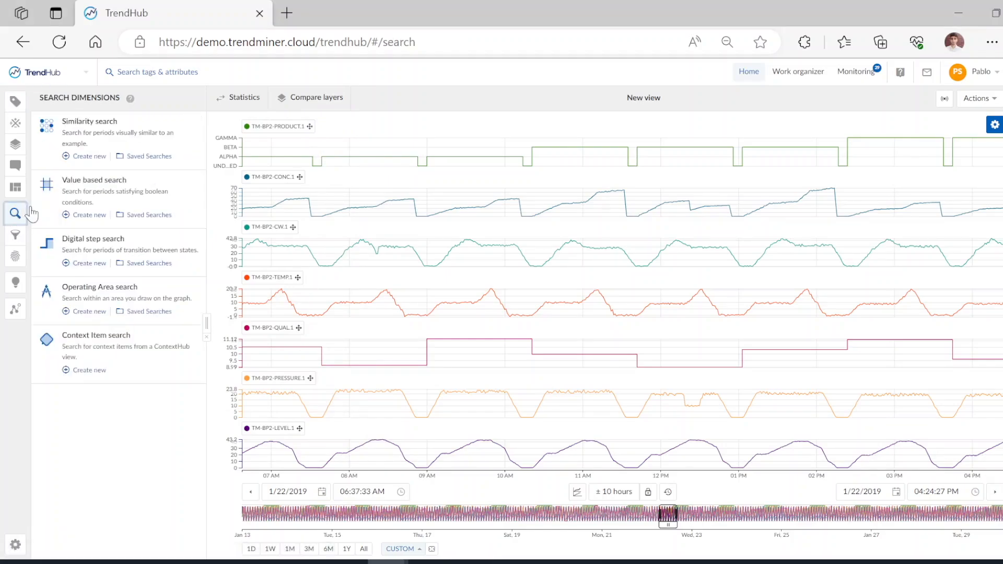
{"action": "left_click", "coordinate": [89, 215]}
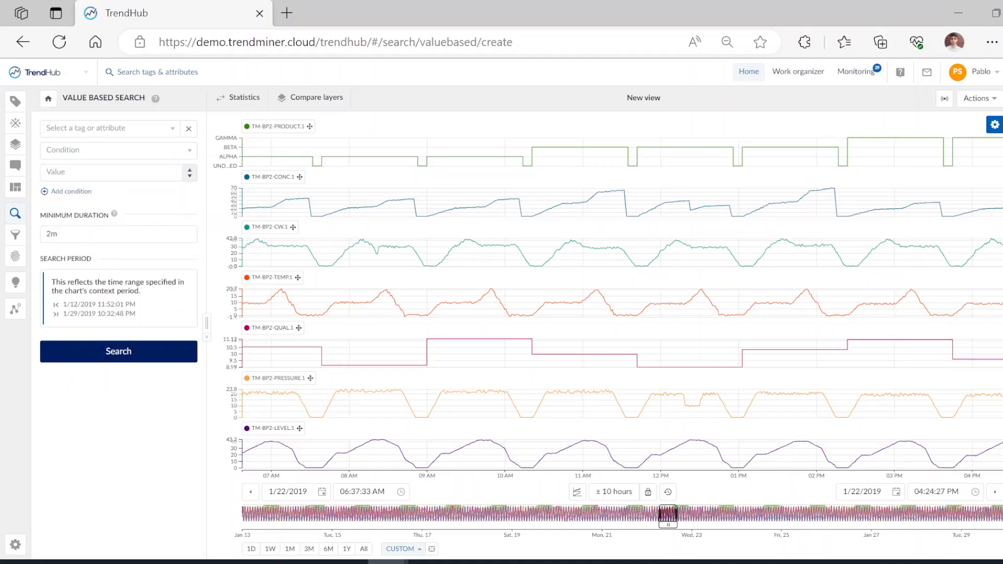
{"action": "left_click", "coordinate": [95, 134]}
{"action": "left_click", "coordinate": [97, 157]}
{"action": "left_click", "coordinate": [87, 150]}
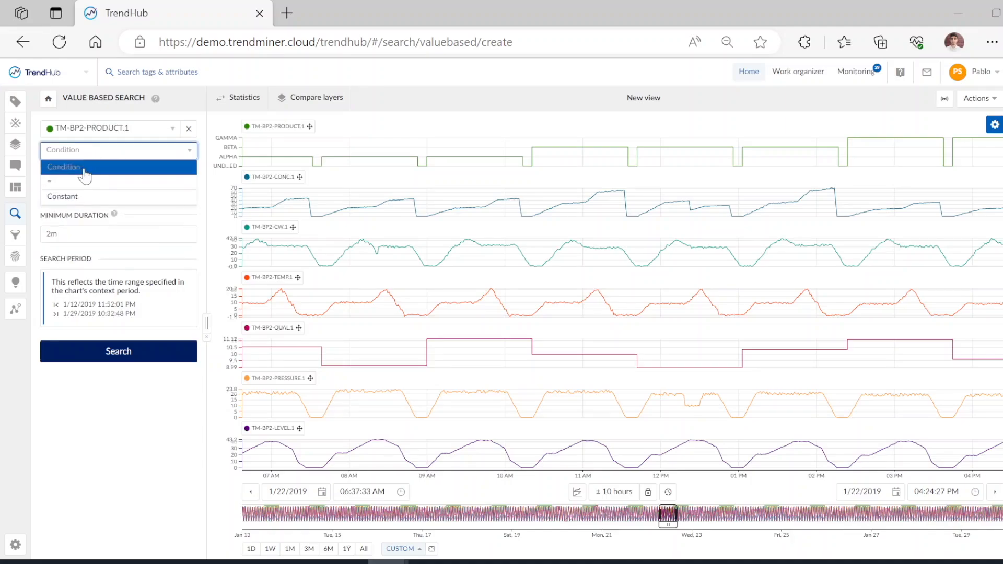
{"action": "left_click", "coordinate": [78, 182]}
{"action": "left_click", "coordinate": [78, 174]}
{"action": "left_click", "coordinate": [77, 224]}
{"action": "left_click", "coordinate": [101, 432]}
{"action": "left_click", "coordinate": [121, 360]}
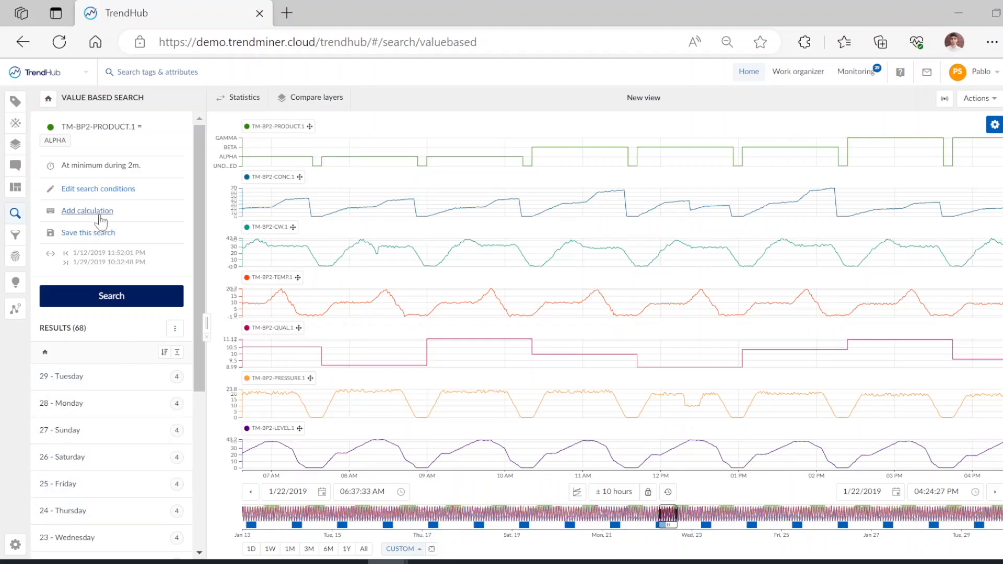
Add and apply a search result calculation named max end conc using the Maximum of TM-BP2-CONC.1
{"action": "left_click", "coordinate": [84, 212]}
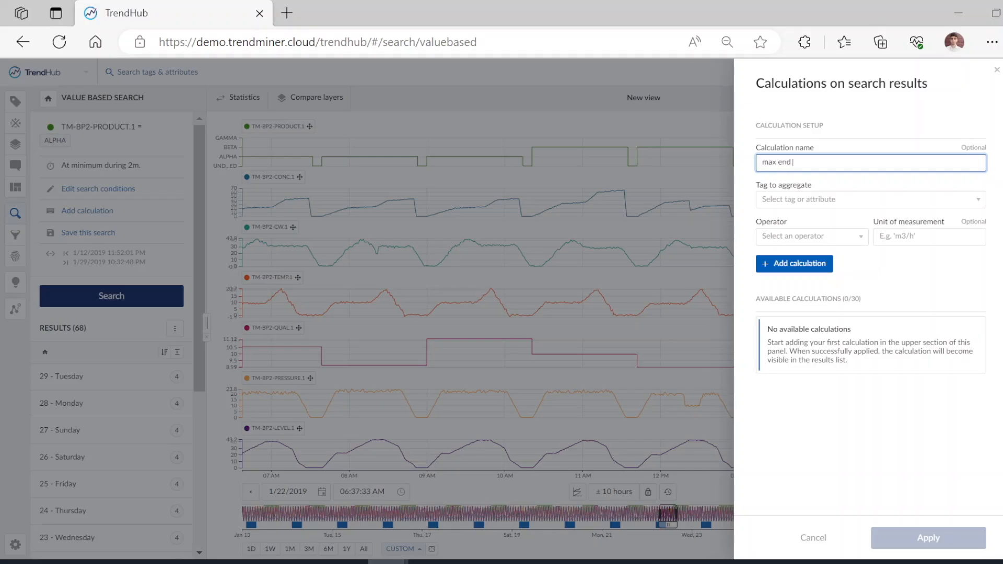
{"action": "left_click", "coordinate": [795, 198]}
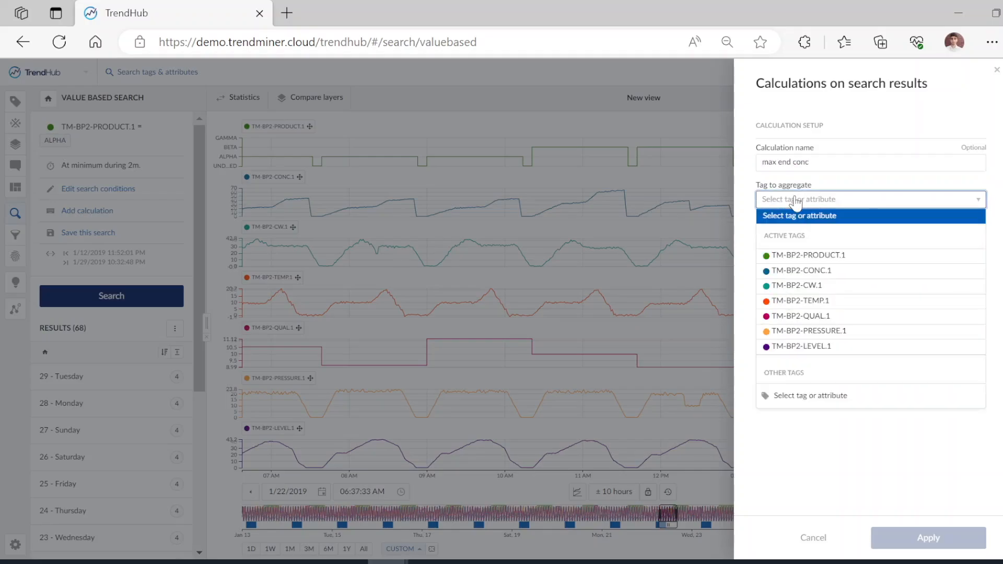
{"action": "left_click", "coordinate": [809, 271]}
{"action": "left_click", "coordinate": [790, 240]}
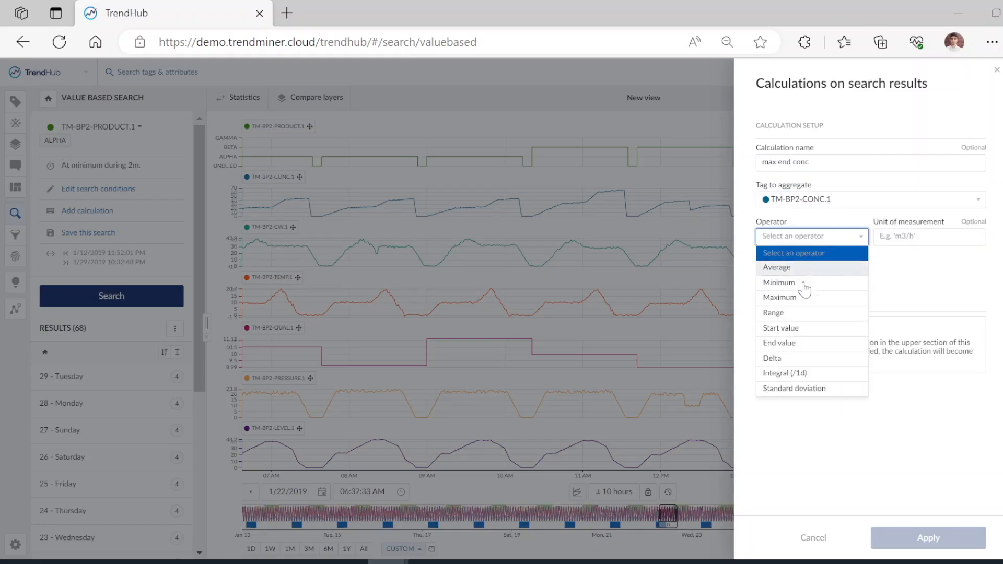
{"action": "left_click", "coordinate": [792, 299]}
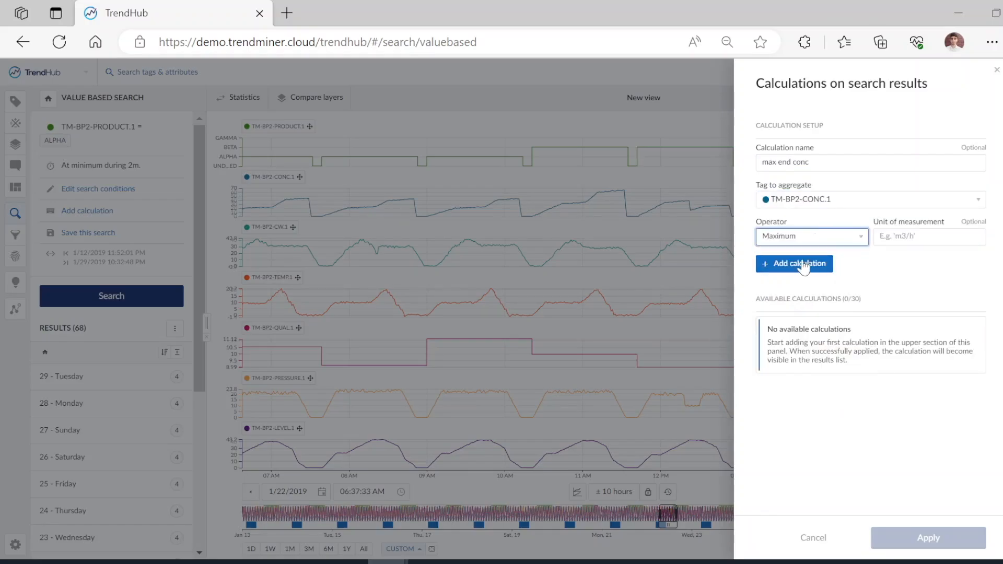
{"action": "left_click", "coordinate": [788, 268]}
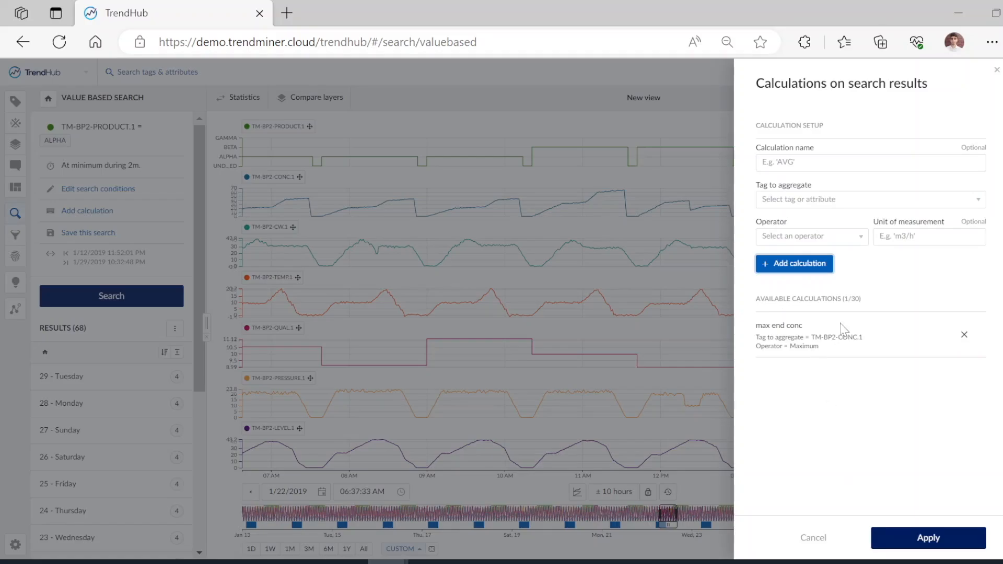
{"action": "left_click", "coordinate": [925, 540]}
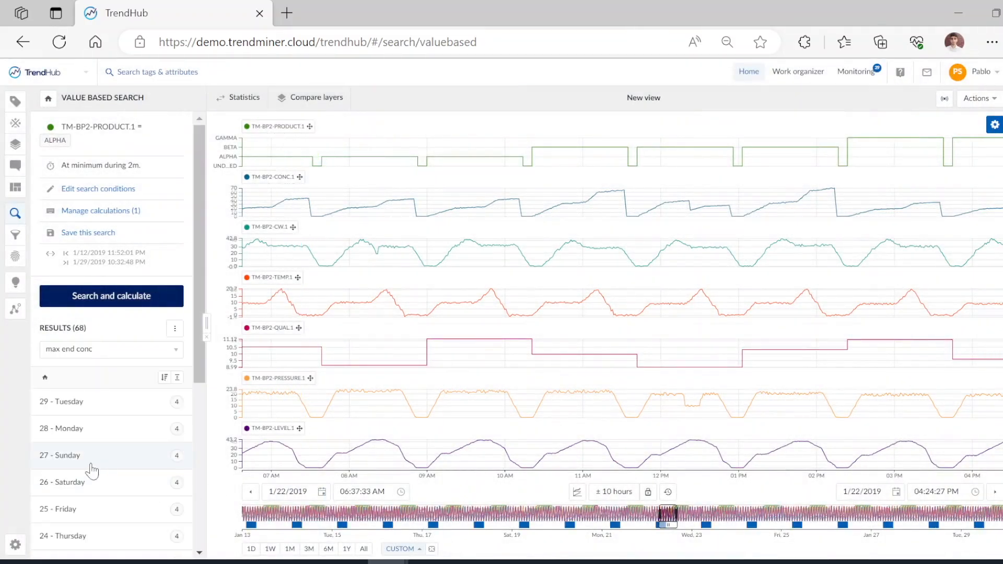
Sort the search results by calculation and show them as an ungrouped list
{"action": "left_click", "coordinate": [175, 329]}
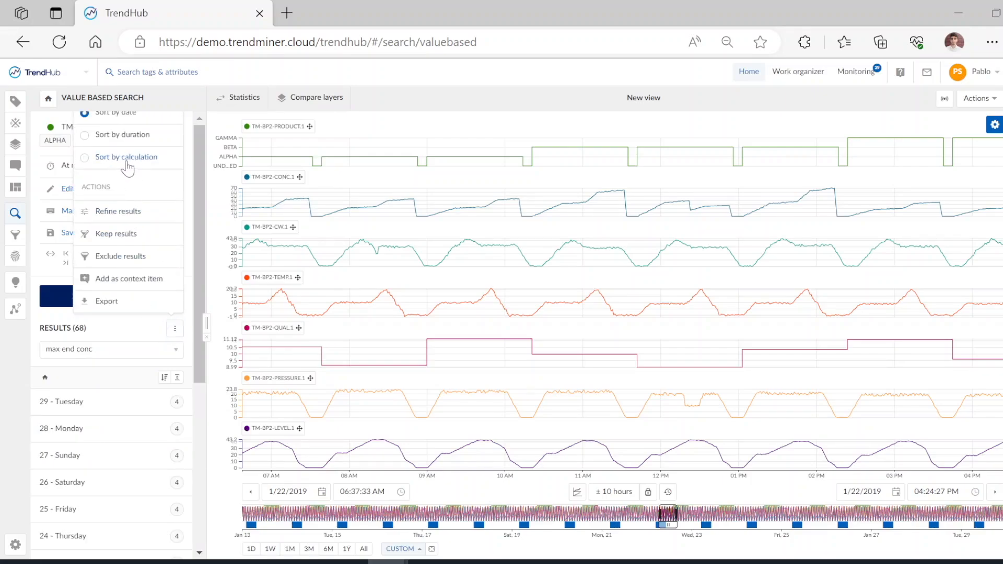
{"action": "left_click", "coordinate": [127, 167]}
{"action": "left_click", "coordinate": [177, 377]}
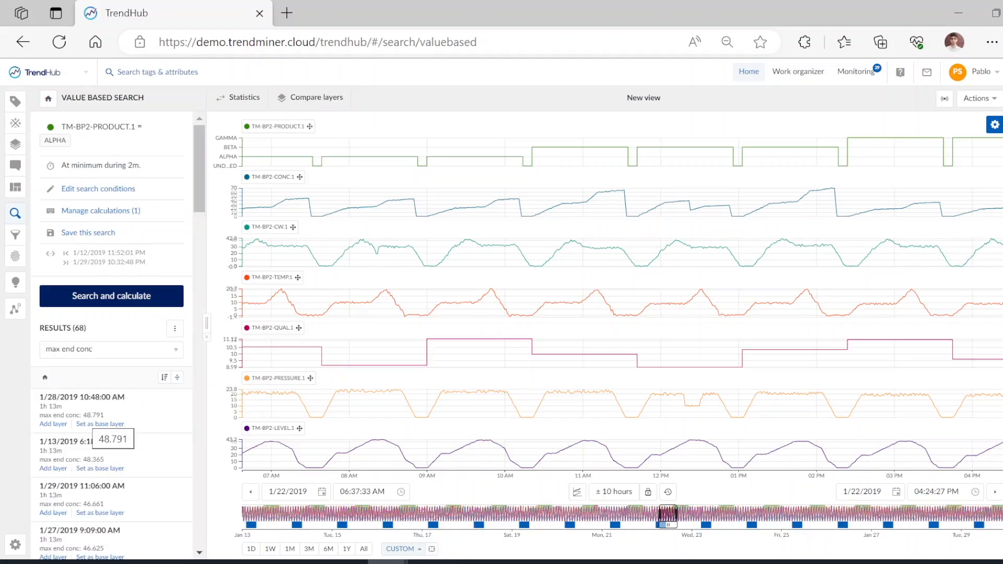
Set the 1/28/2019 10:48:00 AM result as base layer, then sort ascending and add the 1/14/2019 6:36:00 AM result as a layer
{"action": "left_click", "coordinate": [98, 424]}
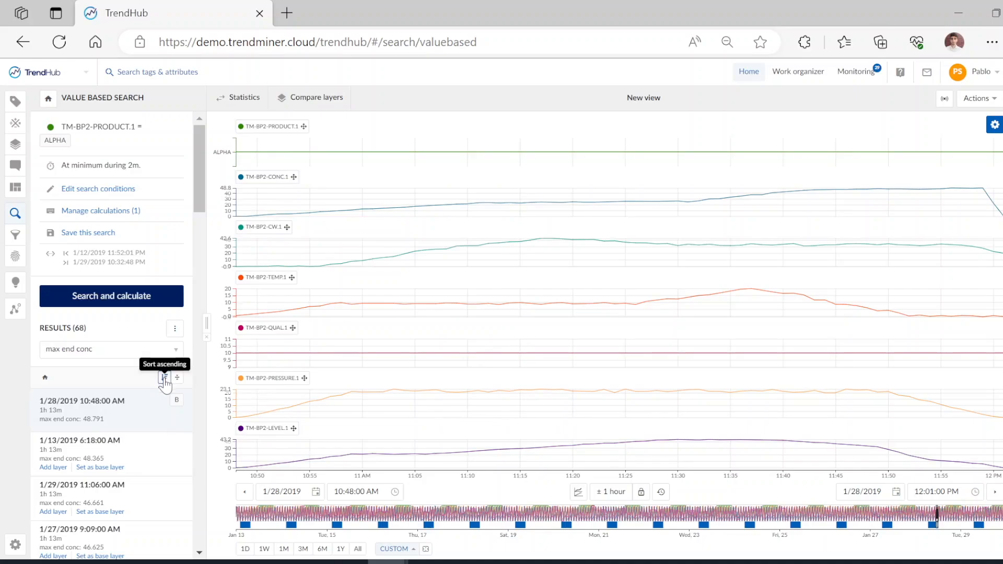
{"action": "left_click", "coordinate": [165, 378]}
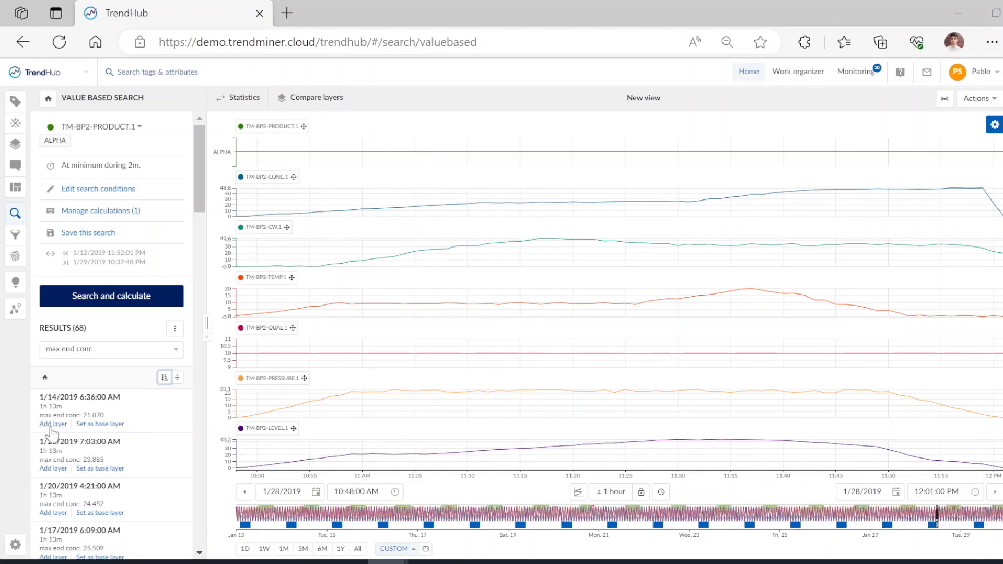
{"action": "left_click", "coordinate": [52, 424]}
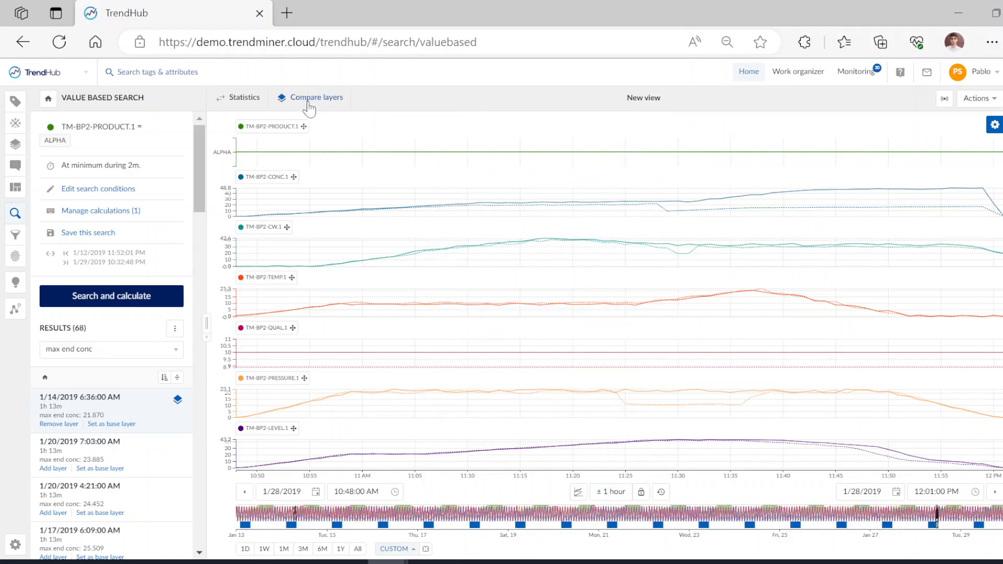
Open the layer comparison table and rename the base layer to high and the other layer to low
{"action": "left_click", "coordinate": [310, 108]}
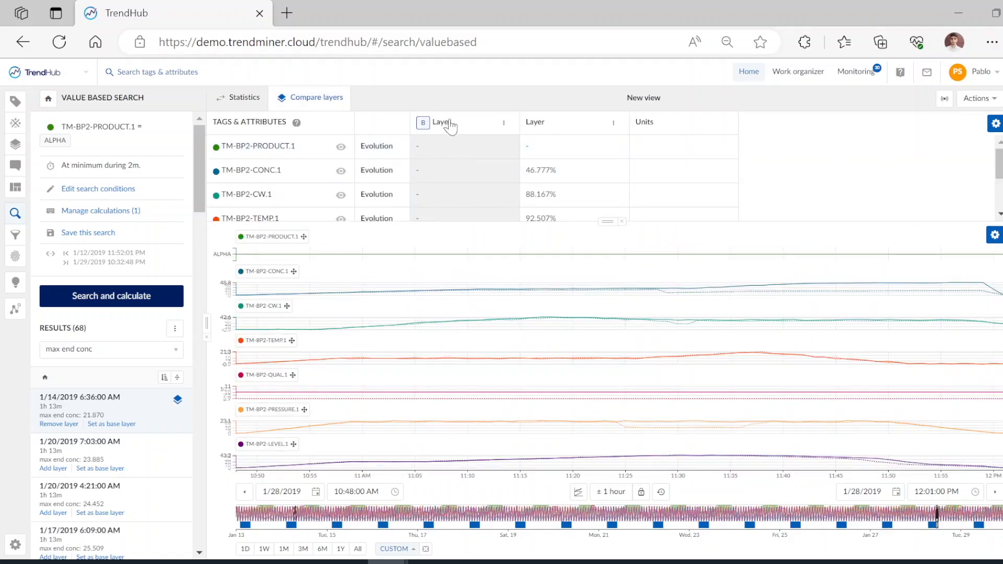
{"action": "left_click", "coordinate": [505, 123]}
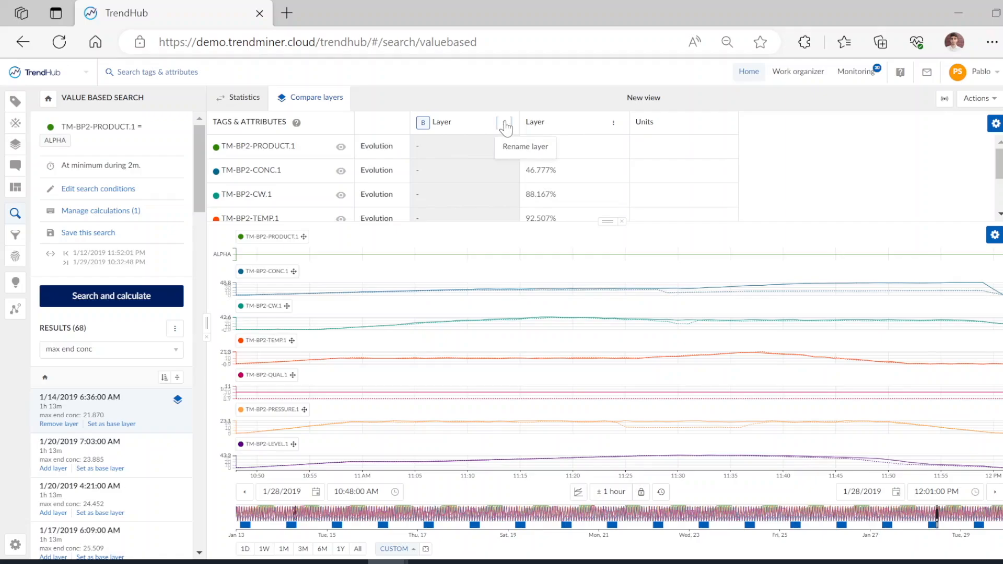
{"action": "left_click", "coordinate": [525, 146]}
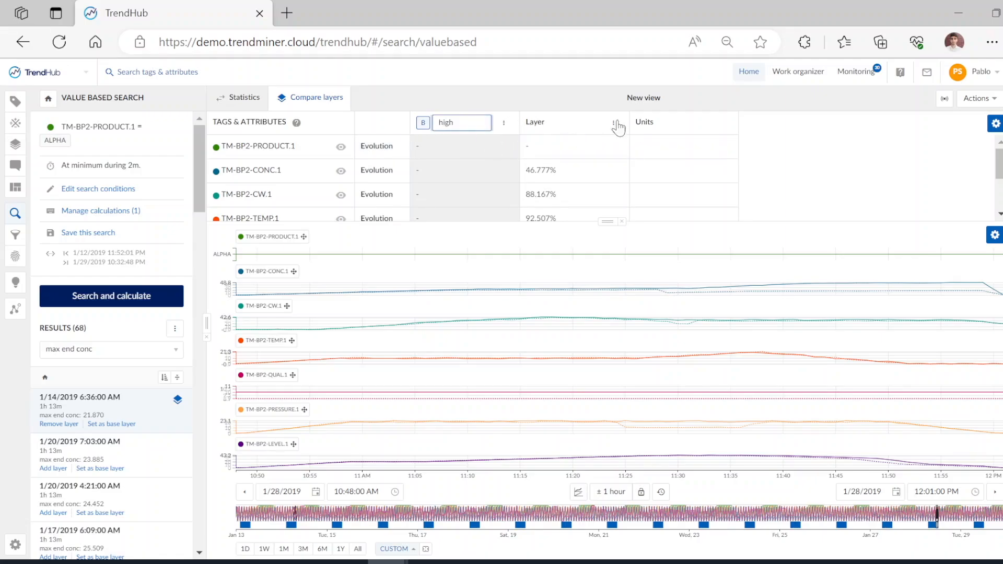
{"action": "left_click", "coordinate": [614, 123]}
{"action": "left_click", "coordinate": [622, 168]}
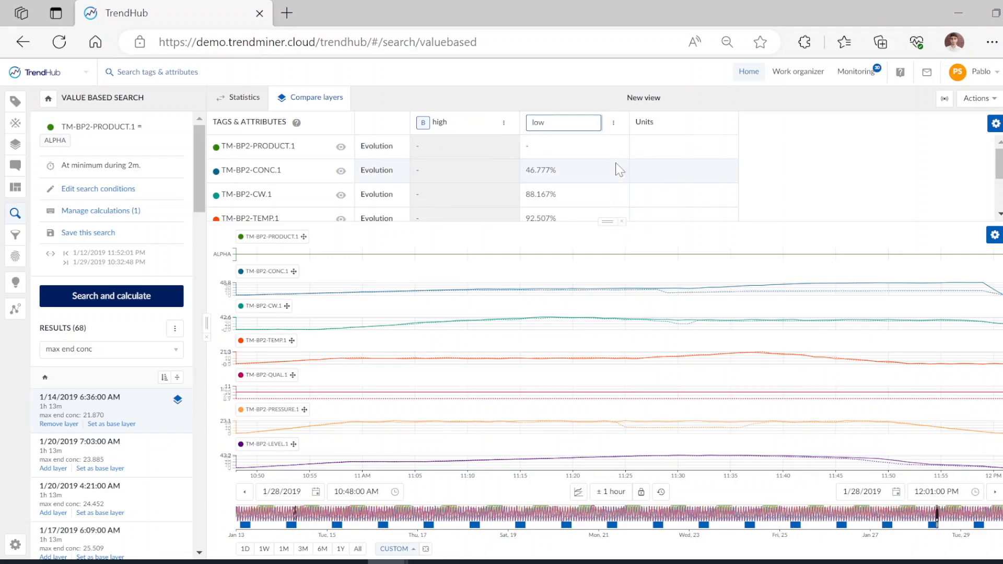
{"action": "left_click", "coordinate": [779, 150]}
Set the layer comparison table to use Average (AVG) as its key parameter and save the change
{"action": "mouse_move", "coordinate": [540, 131]}
{"action": "scroll", "coordinate": [542, 186], "scroll_direction": "down", "scroll_amount": 1}
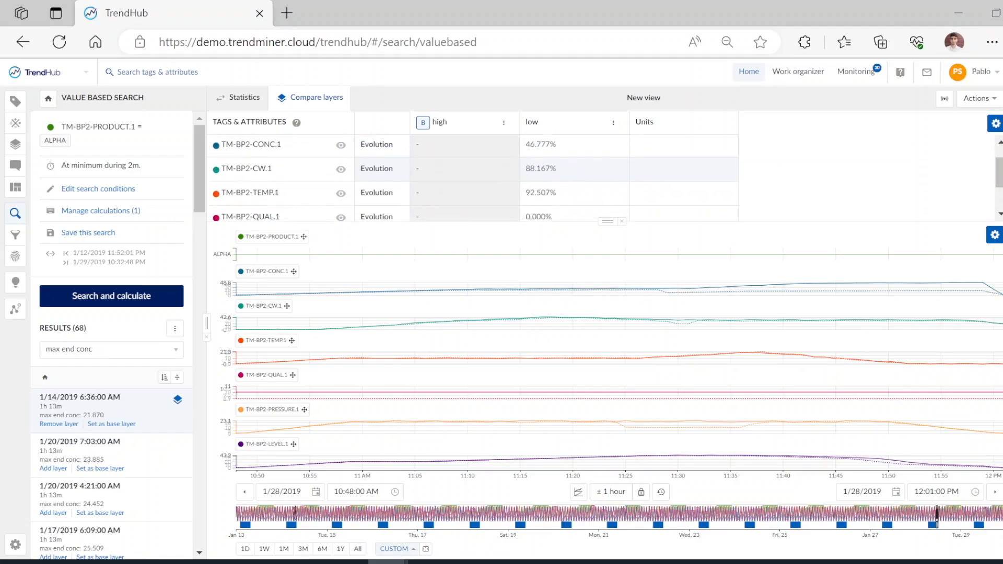
{"action": "scroll", "coordinate": [544, 177], "scroll_direction": "down", "scroll_amount": 2}
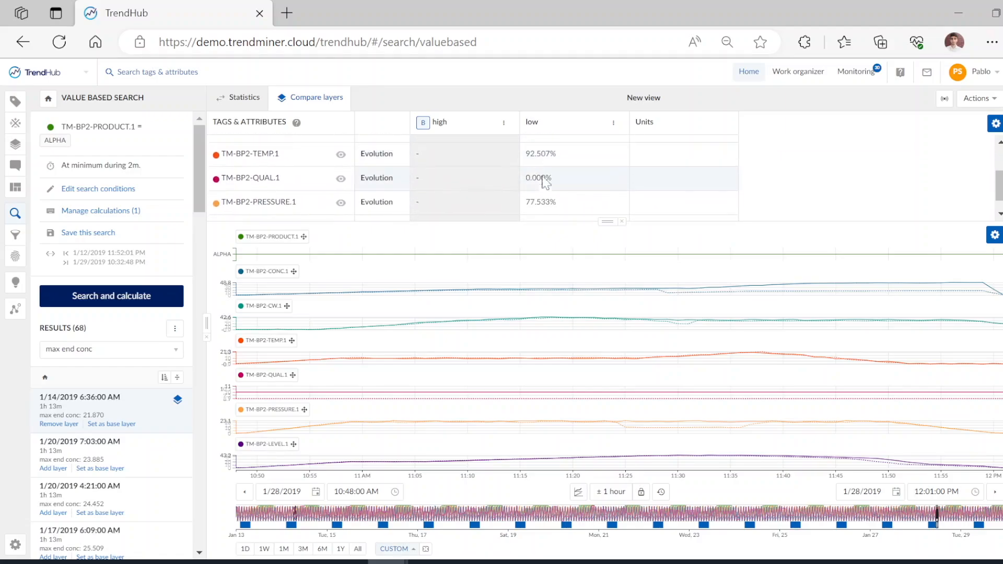
{"action": "scroll", "coordinate": [544, 193], "scroll_direction": "down", "scroll_amount": 1}
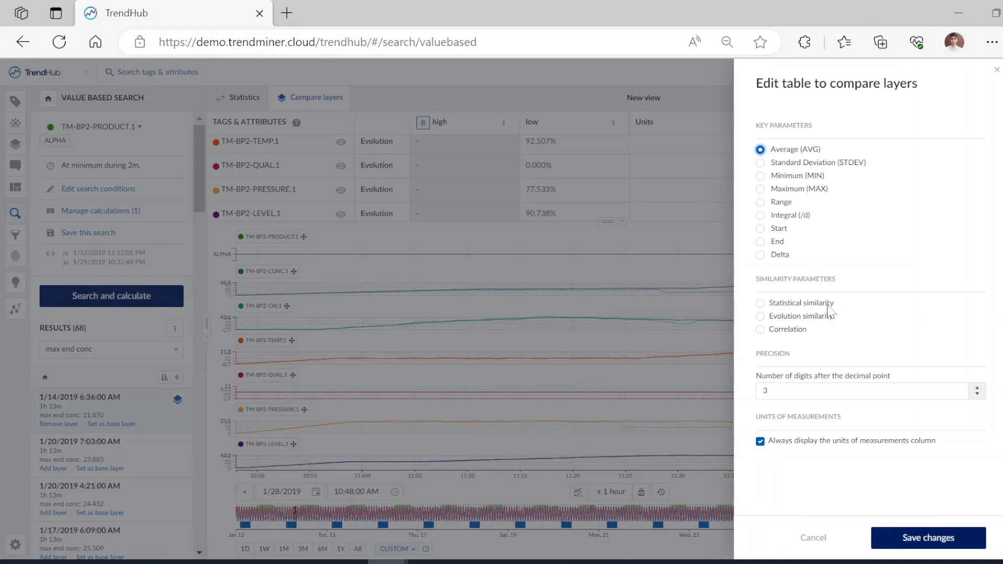
{"action": "left_click", "coordinate": [928, 537]}
{"action": "scroll", "coordinate": [517, 211], "scroll_direction": "up", "scroll_amount": 3}
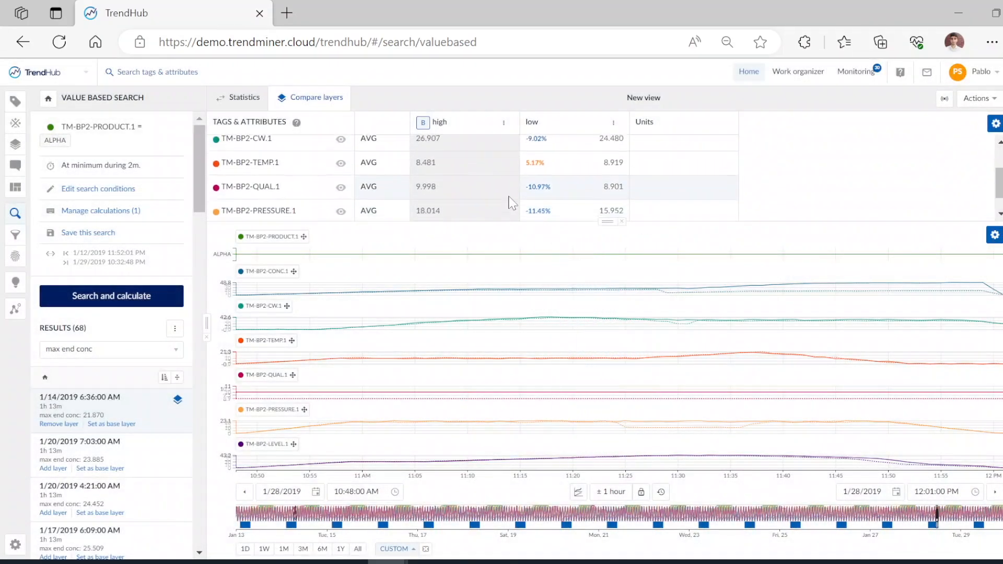